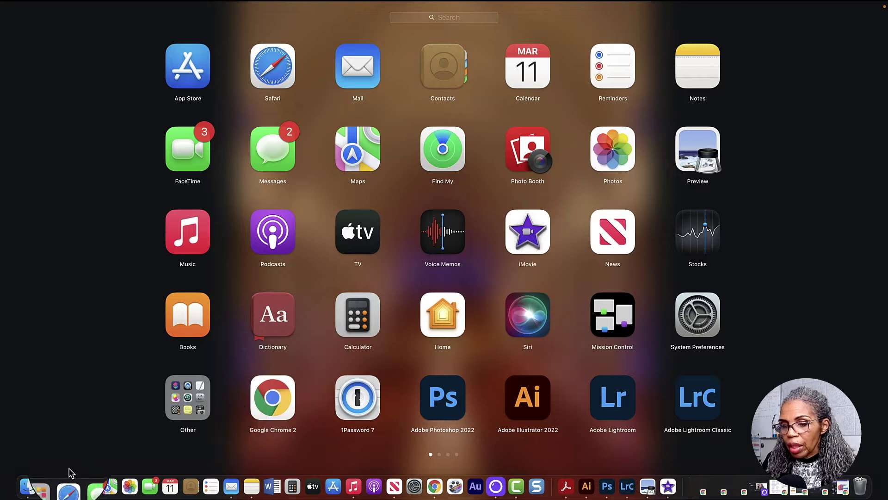
Close Launchpad to return to the open iMovie project, then bring up and dismiss Spotlight search
click(44, 486)
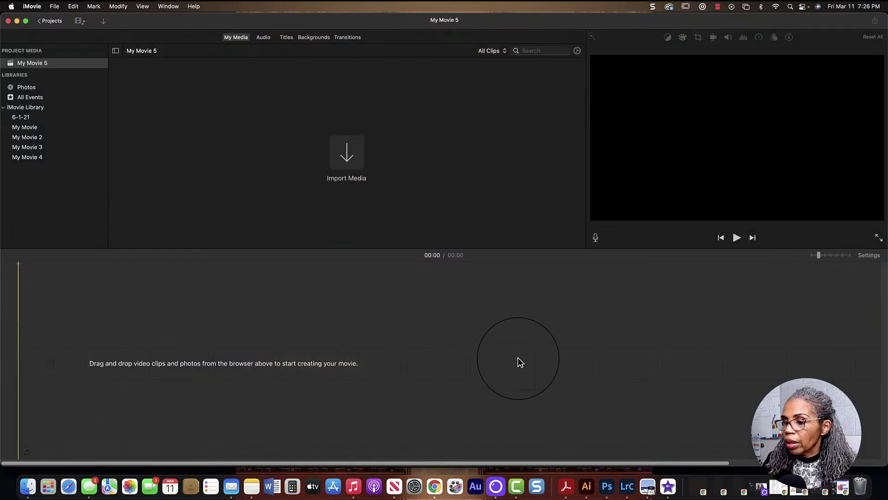
click(791, 7)
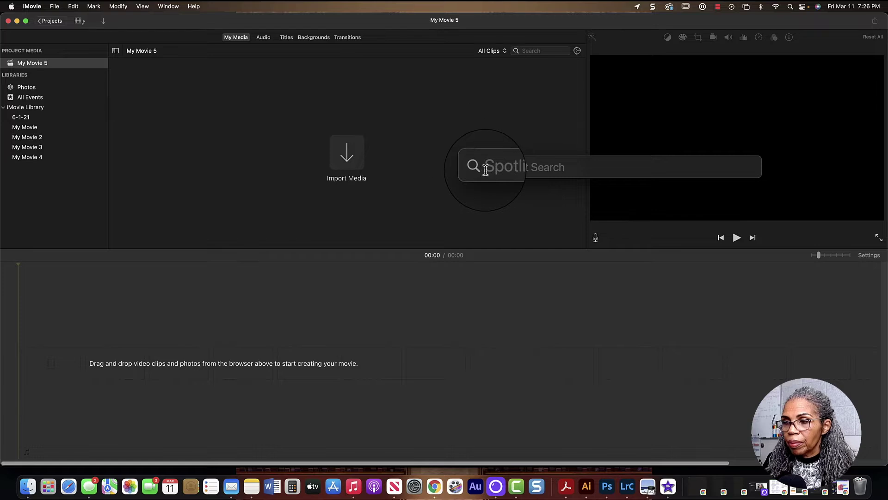
key(Escape)
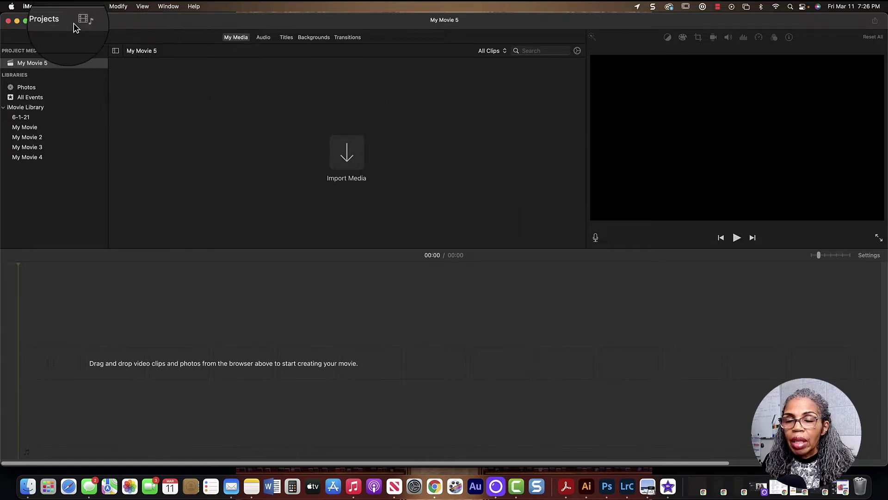
Close the open project under the name My Movie 5 and create a new Movie project
click(50, 21)
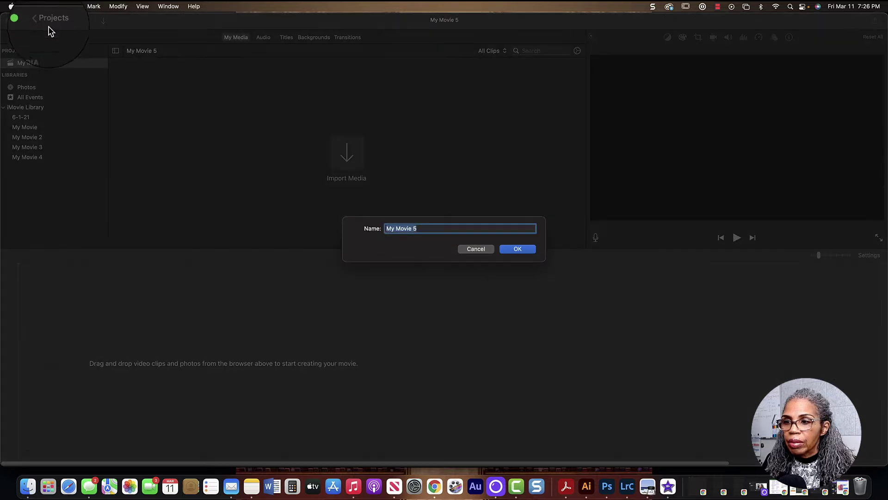
click(522, 248)
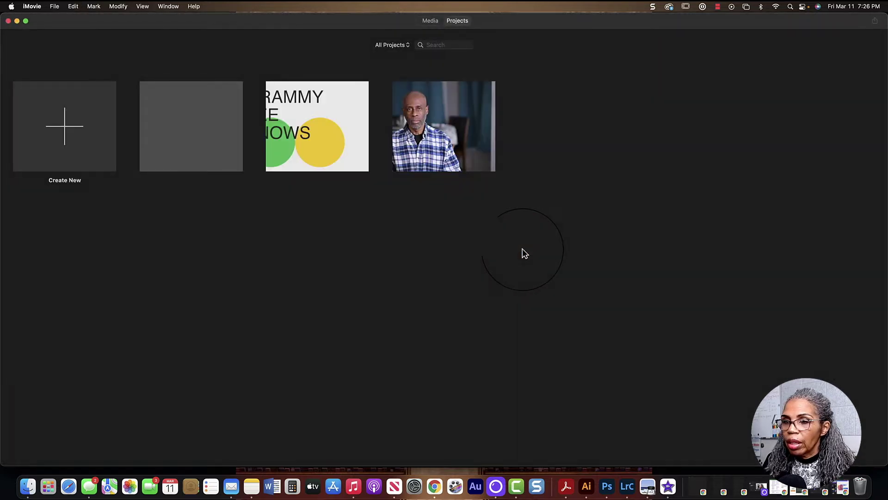
click(66, 130)
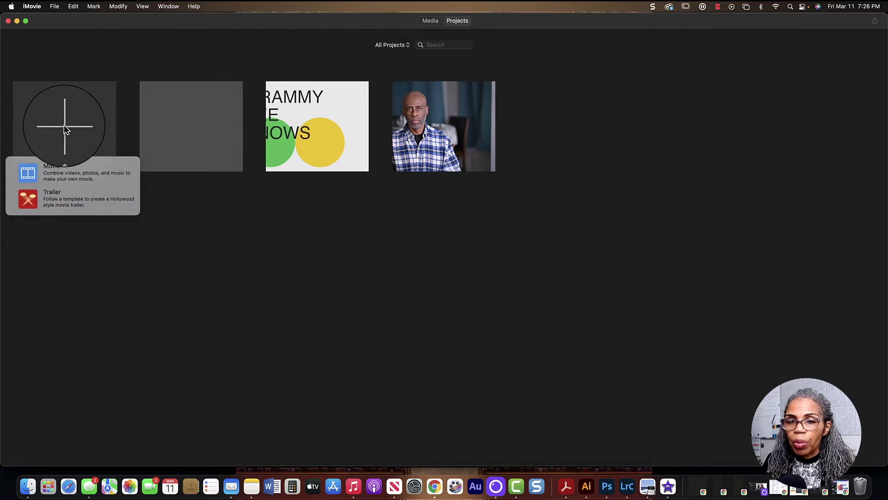
click(27, 176)
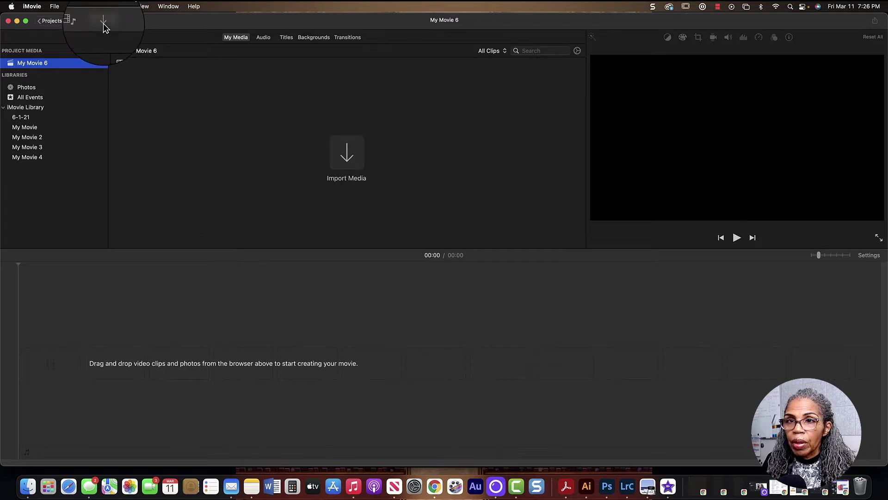
Import video footage.mp4 from the sample footage for iMovie folder on T H Visual Designs LLC and place it in the timeline
click(54, 7)
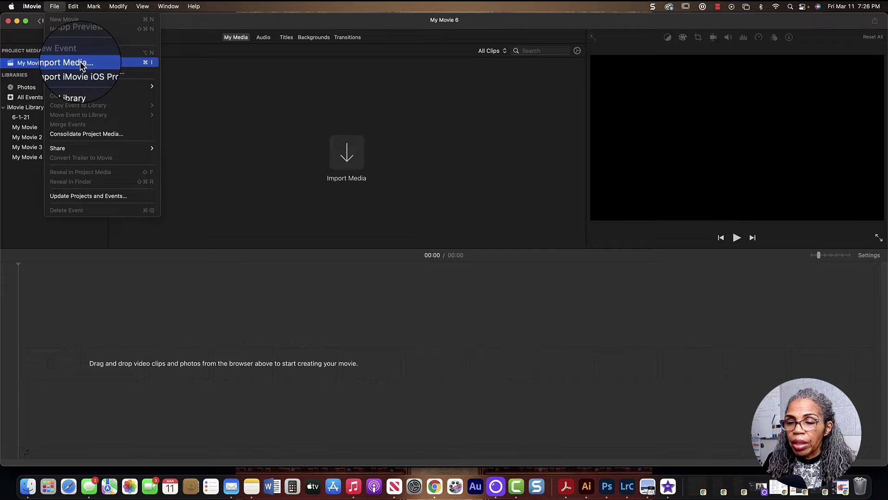
click(224, 99)
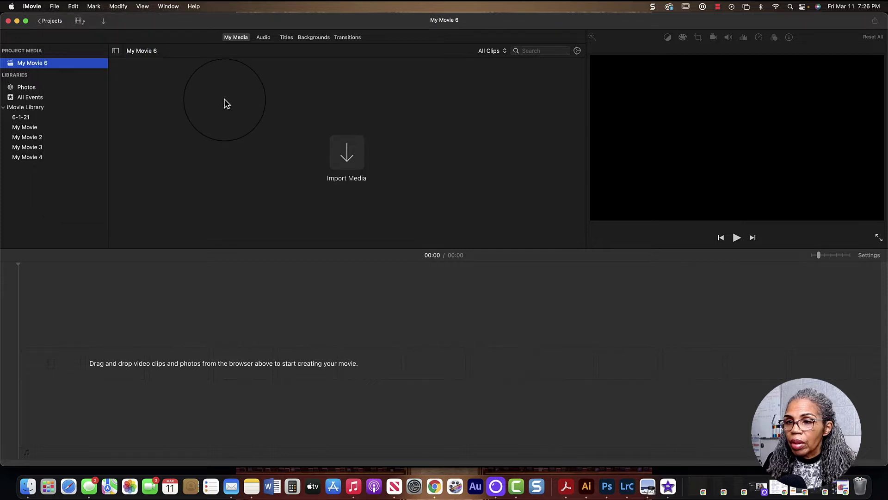
click(343, 159)
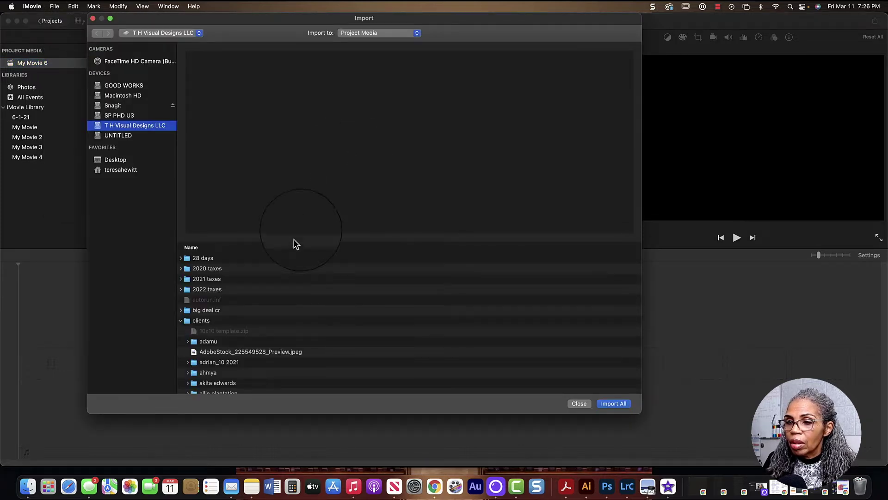
scroll(265, 280, down, 10)
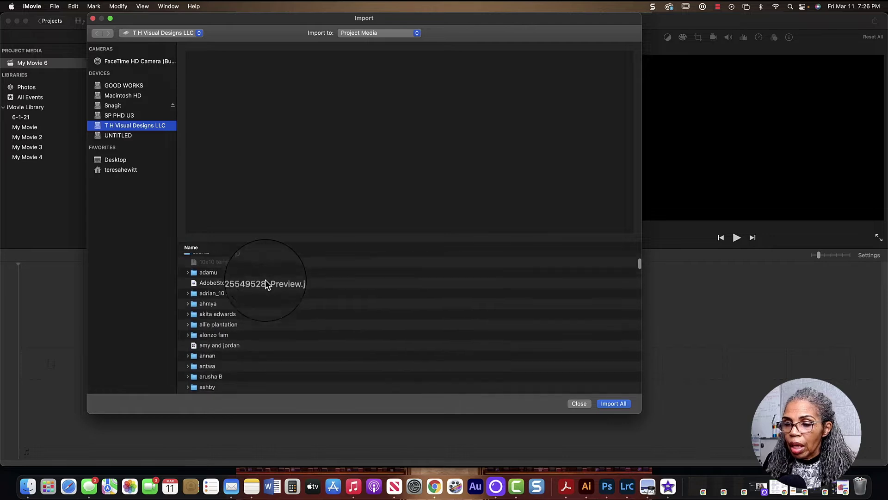
scroll(265, 279, down, 10)
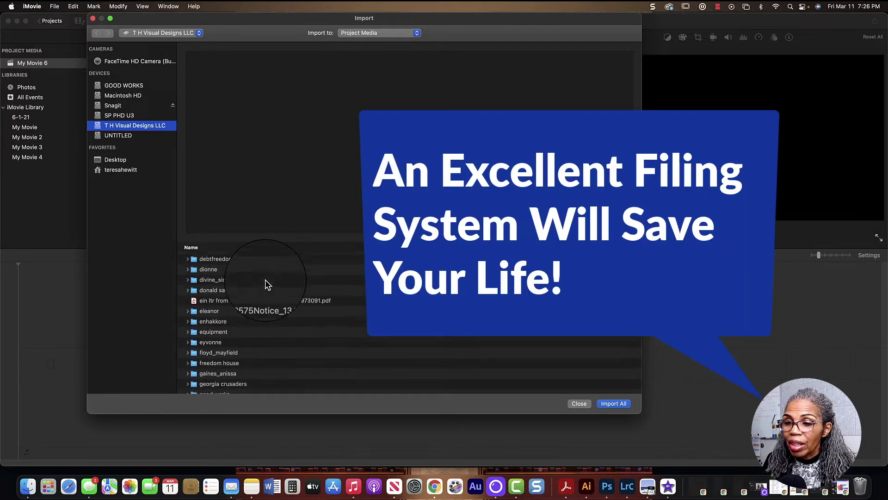
scroll(265, 280, down, 5)
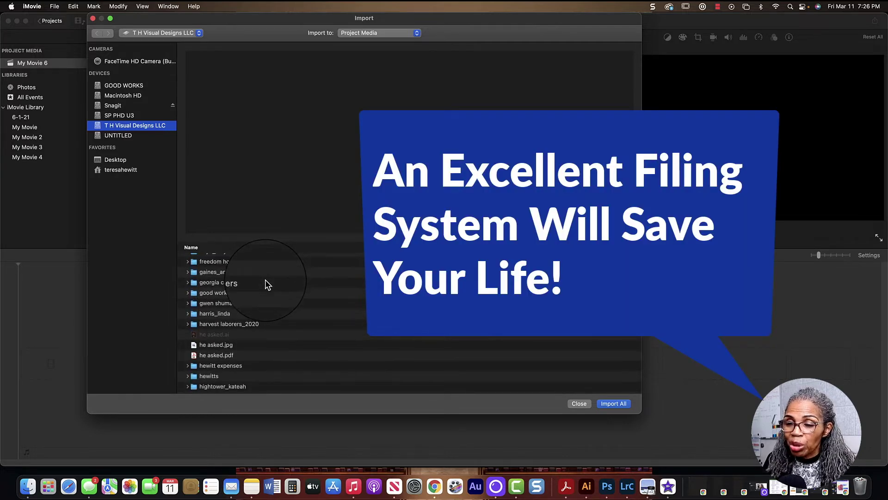
scroll(265, 280, down, 10)
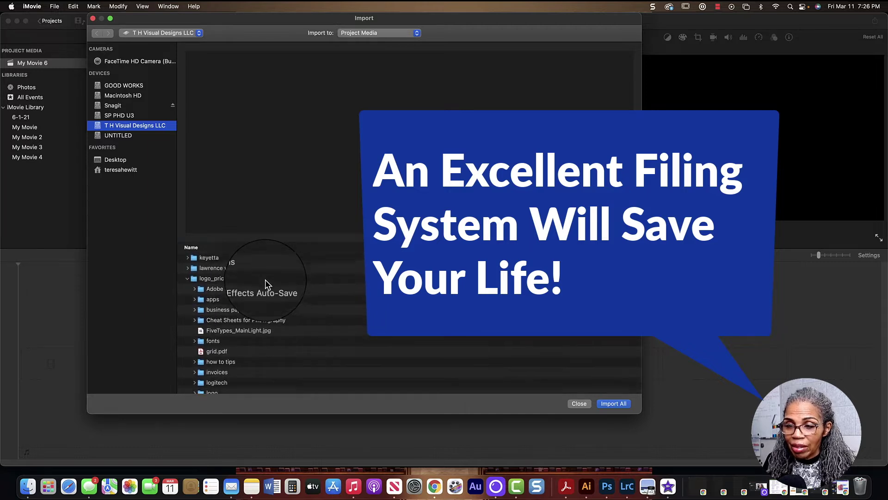
scroll(266, 280, down, 10)
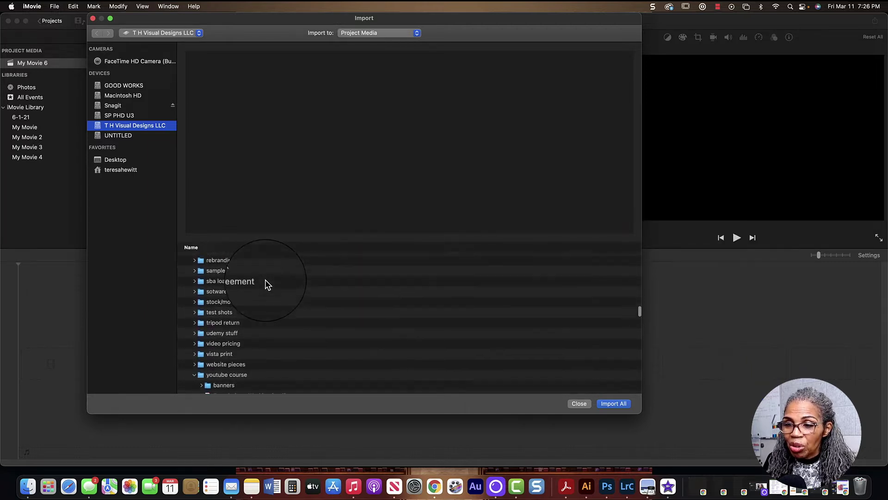
scroll(265, 280, down, 10)
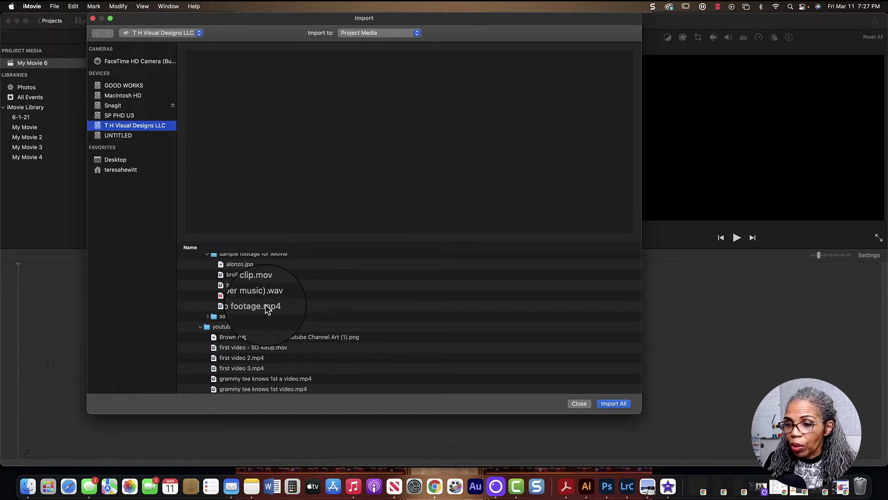
click(266, 305)
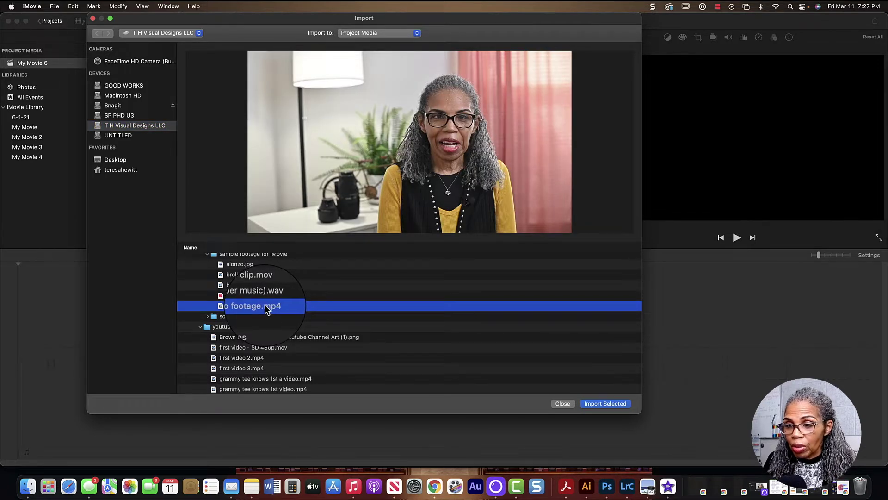
key(Return)
click(270, 309)
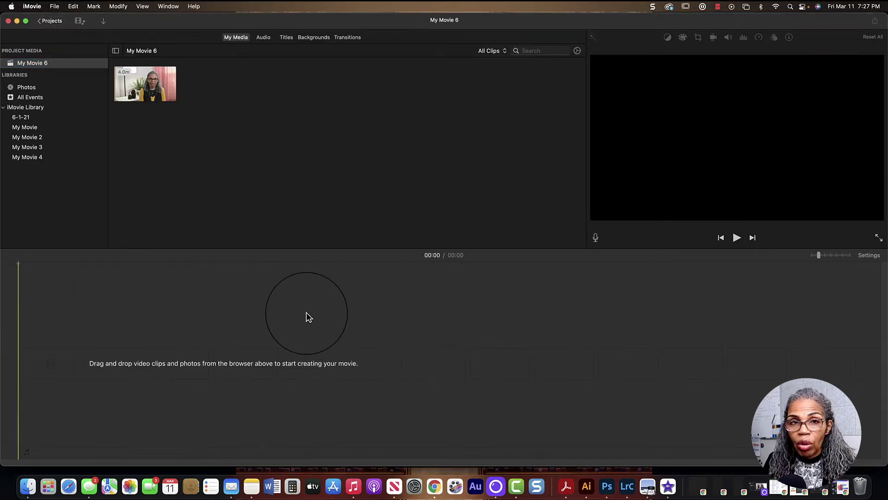
drag(145, 79, 96, 361)
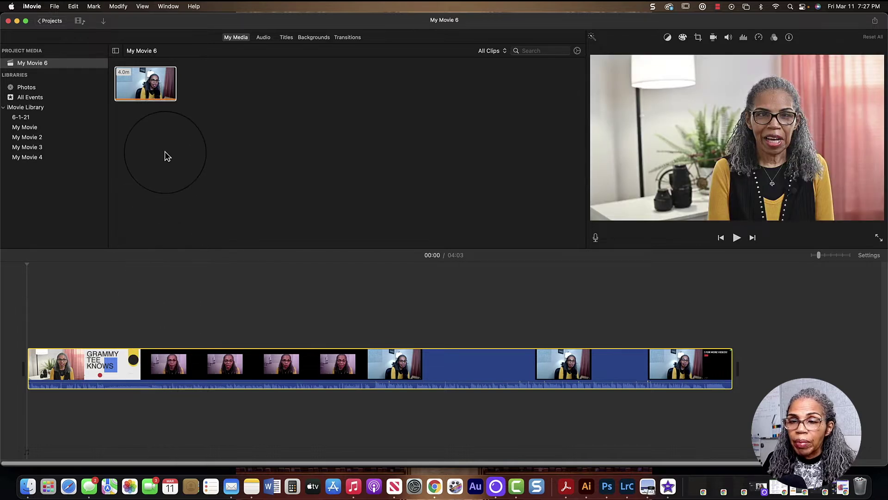
Import the webcam photo JPG, broll.mp4, bumper clip.mov and the bumper music WAV file from the same sample footage folder into Project Media
click(104, 22)
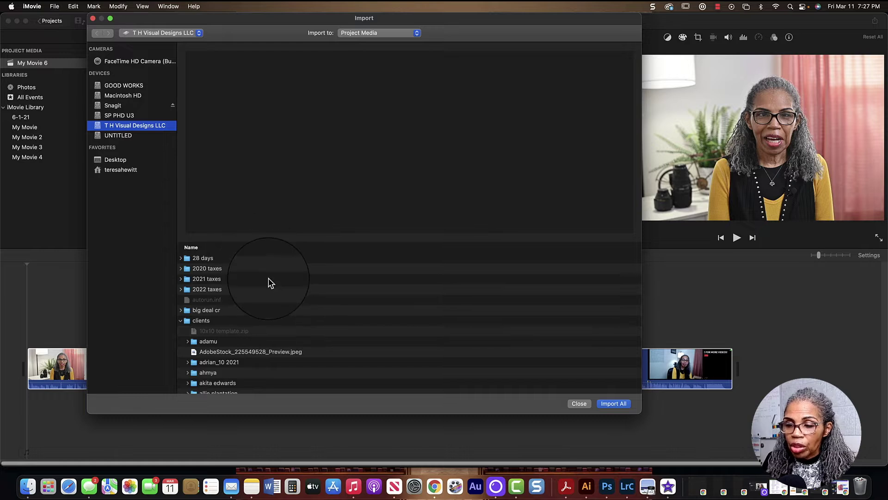
scroll(269, 283, down, 12)
scroll(269, 280, down, 15)
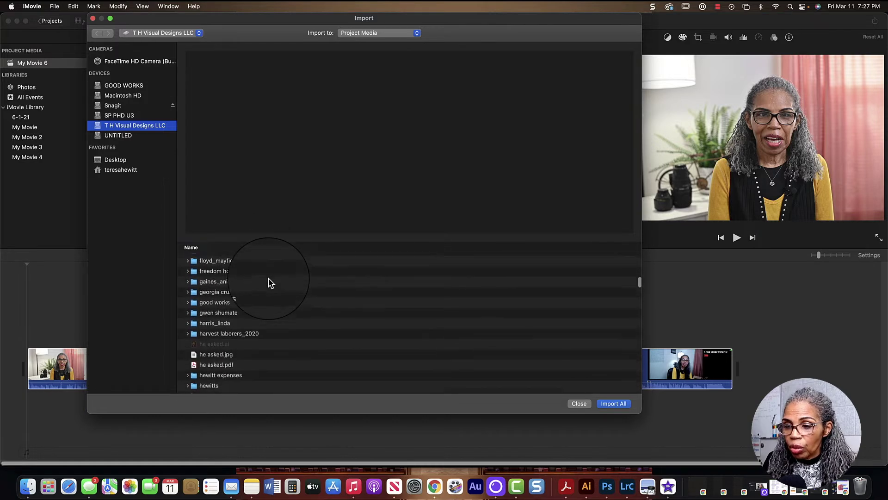
scroll(268, 282, down, 15)
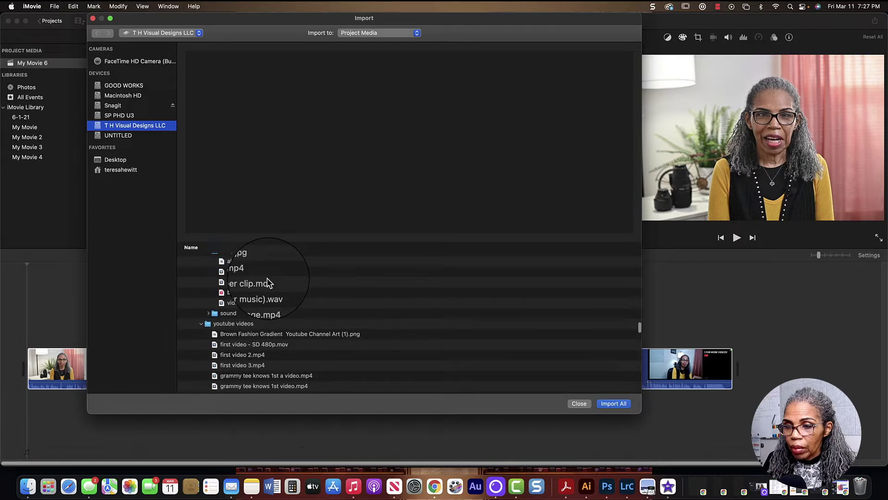
click(224, 261)
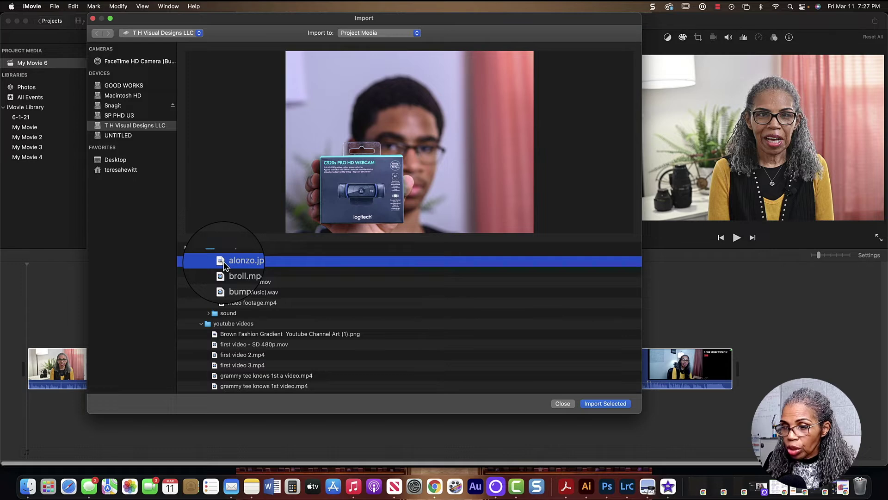
shift+click(223, 292)
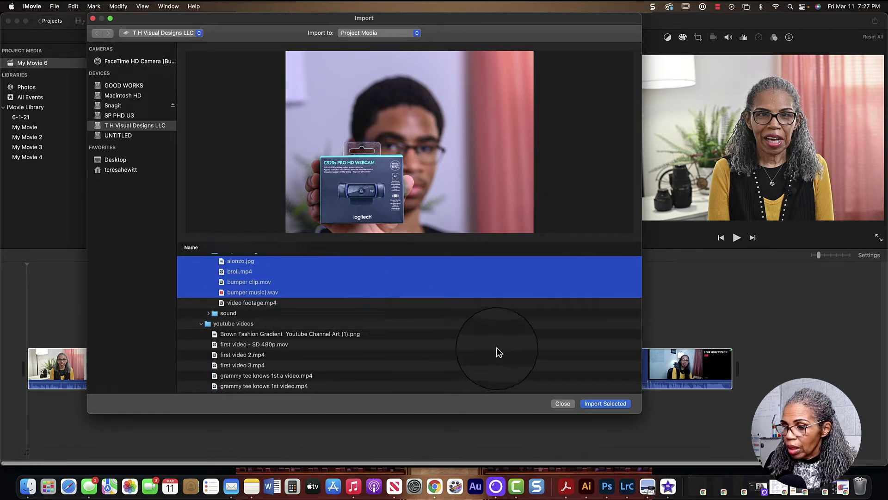
click(607, 403)
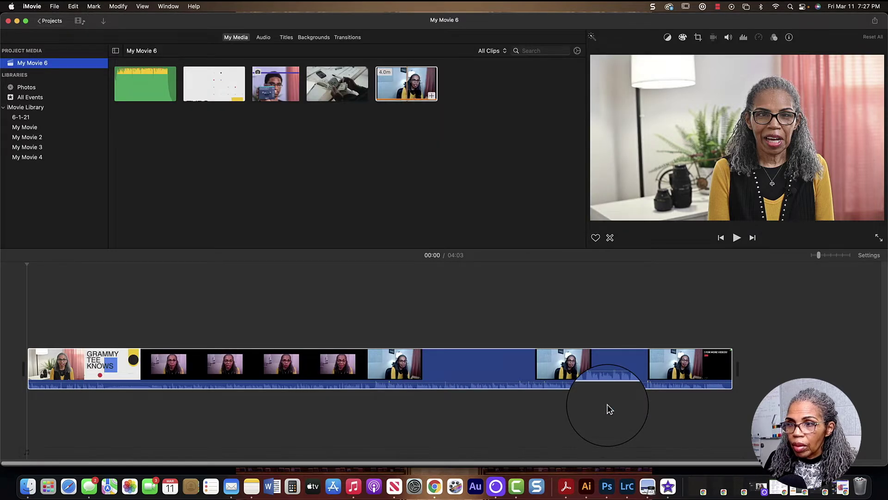
Split the timeline clip at 01:57, where the black-framed footage changes to the full-frame shot
click(602, 380)
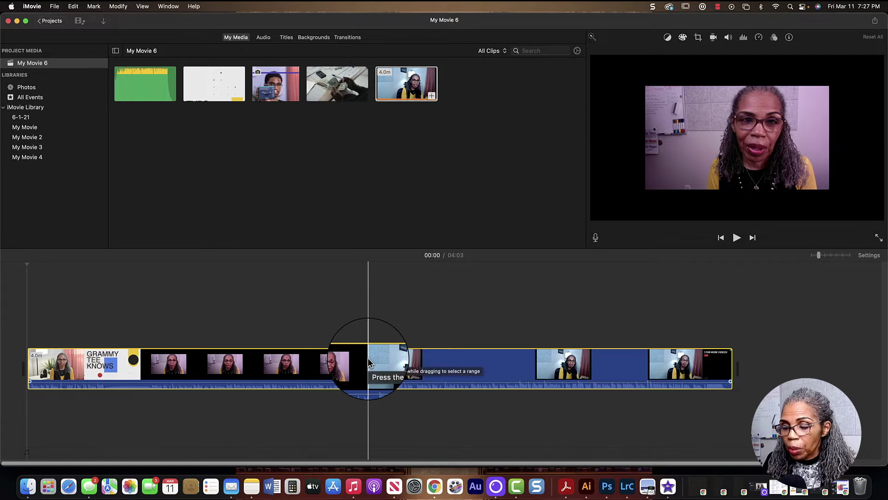
click(368, 359)
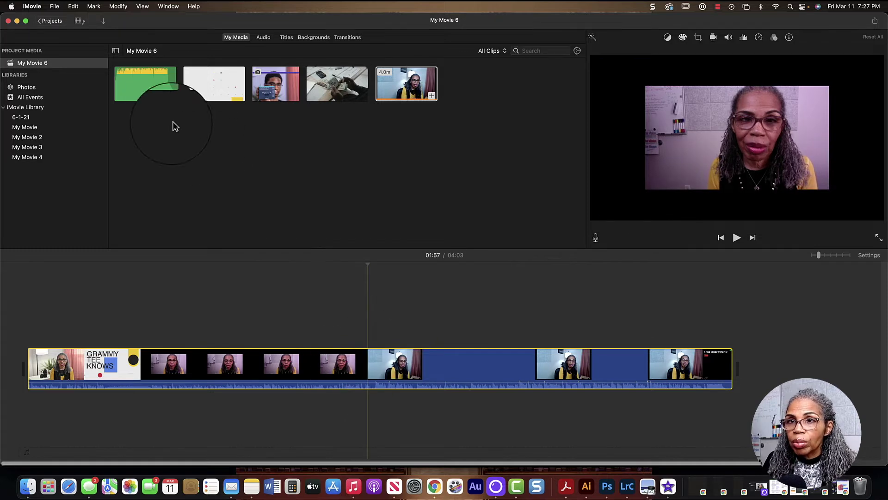
click(118, 6)
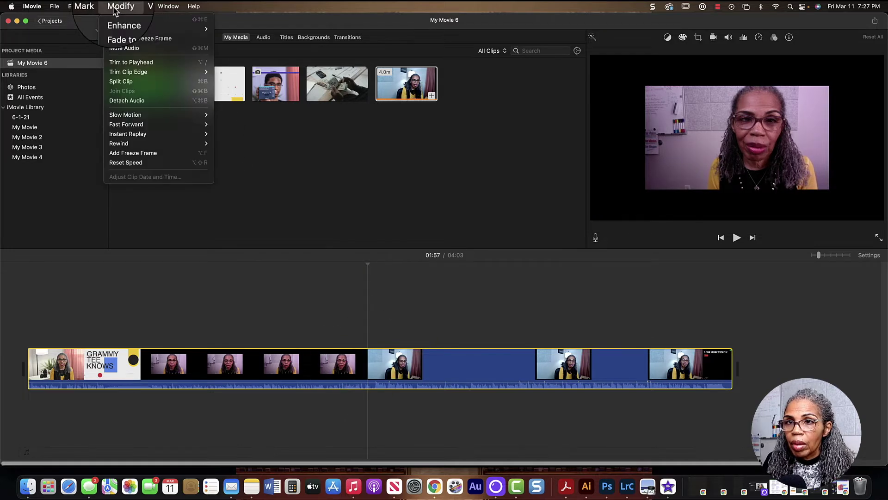
click(112, 62)
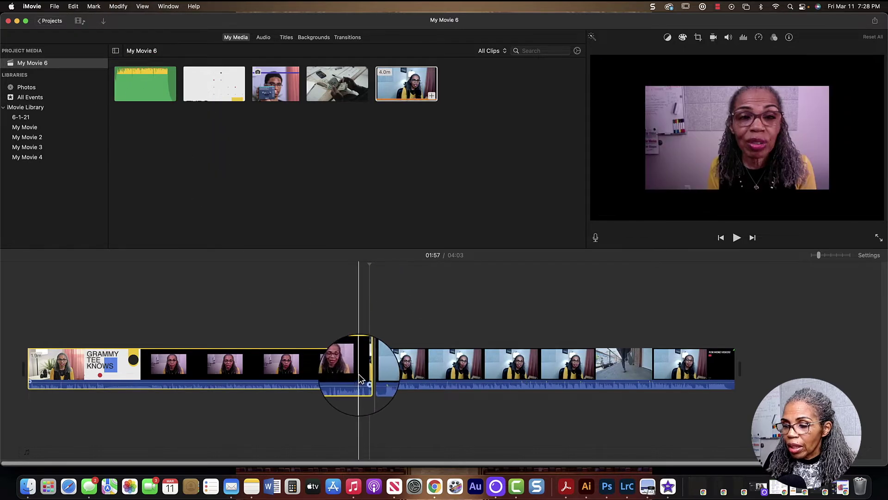
Insert the 7.7-second bumper clip into the second part of the split footage, shortly after the cut
drag(218, 83, 384, 357)
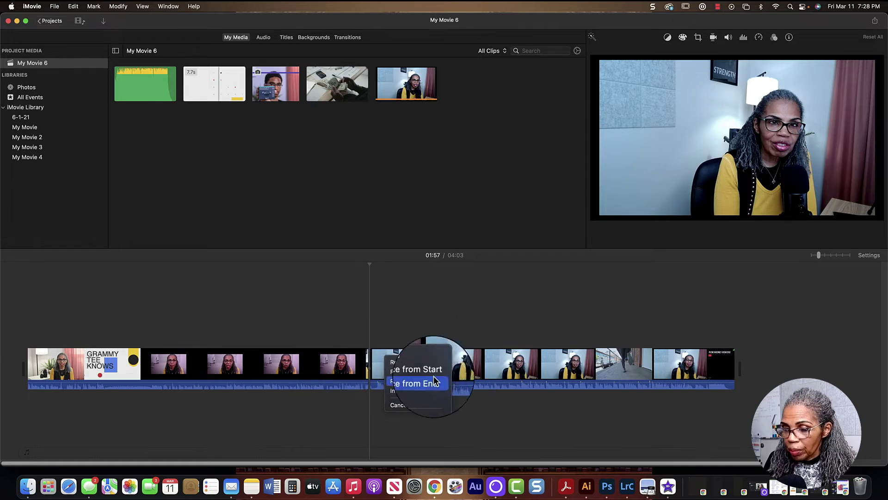
click(396, 392)
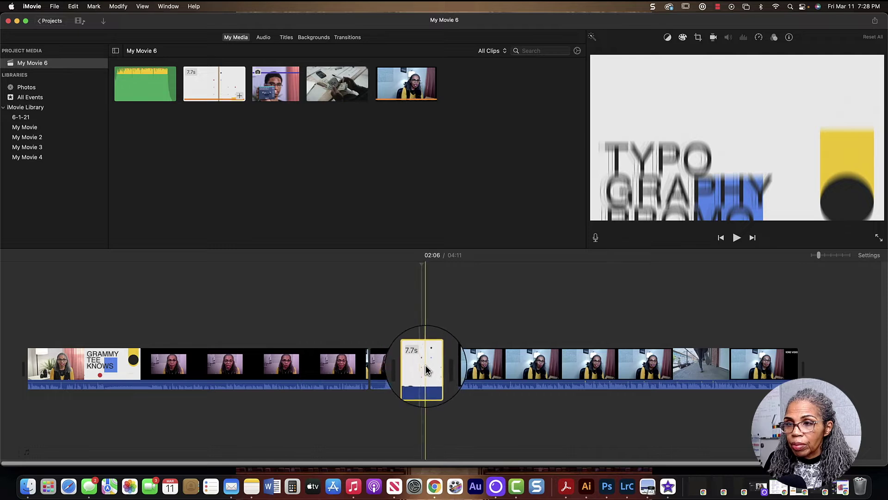
click(394, 308)
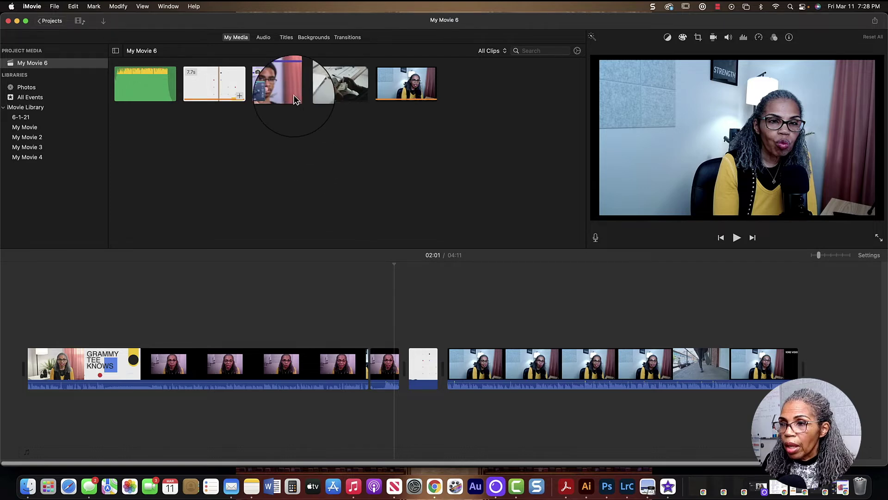
Overlay the webcam photo above the footage after the bumper as a Picture in Picture and move it to about 02:41
drag(282, 87, 455, 307)
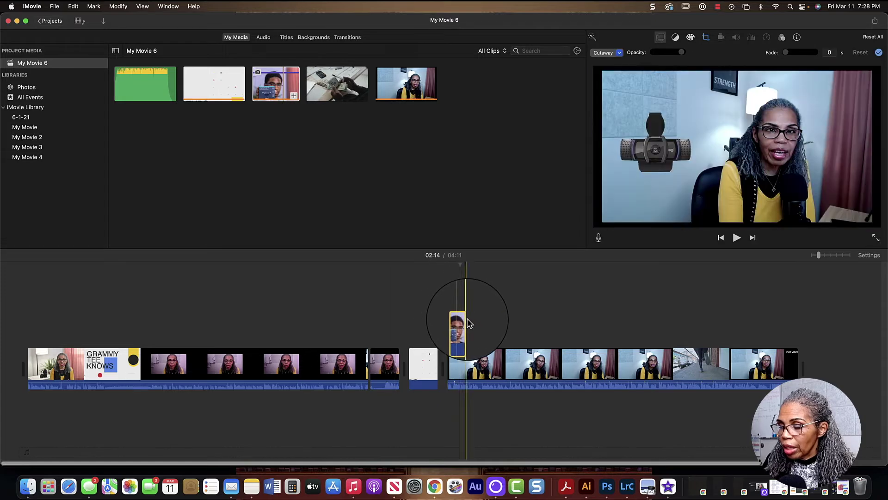
drag(461, 326, 467, 328)
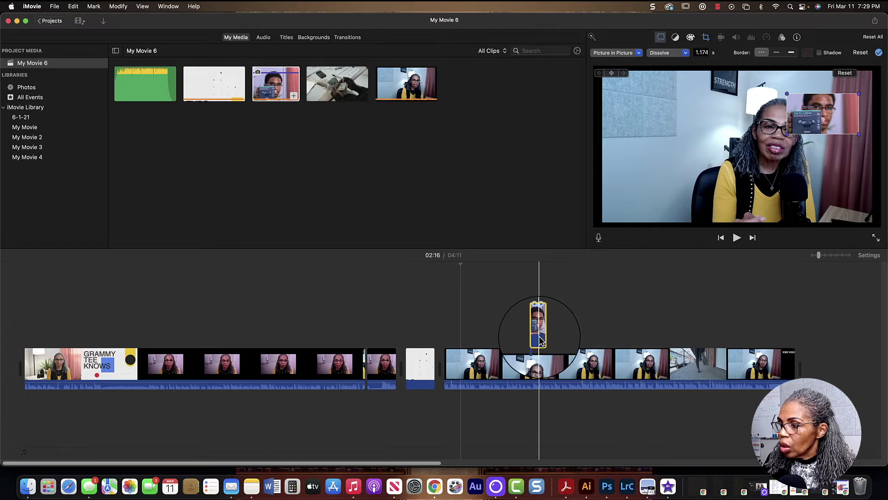
mouse_move(540, 340)
mouse_down()
mouse_move(511, 327)
mouse_move(538, 330)
mouse_up()
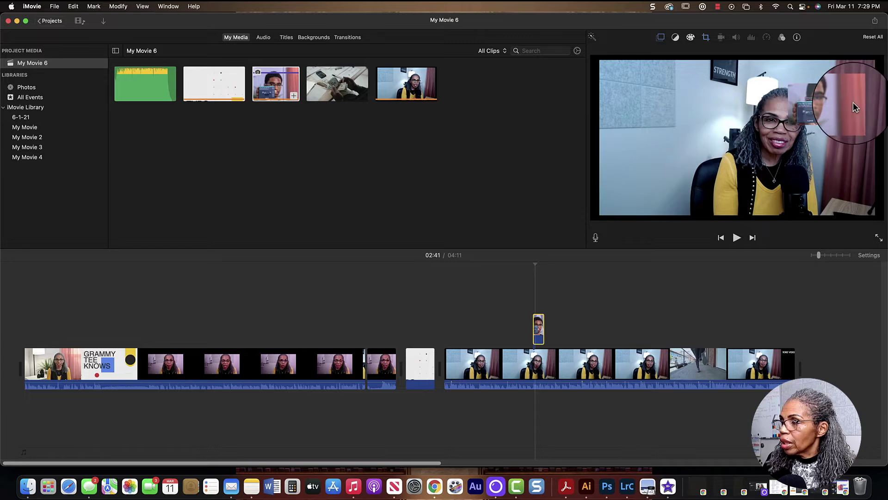
Move the webcam photo's Picture in Picture frame onto the blank wall beside the speaker and enlarge it slightly
drag(854, 102, 718, 101)
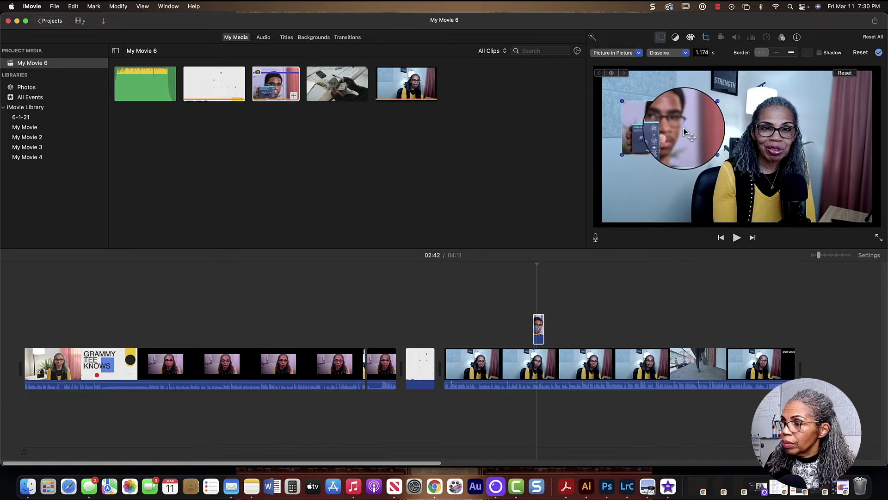
drag(714, 104, 695, 117)
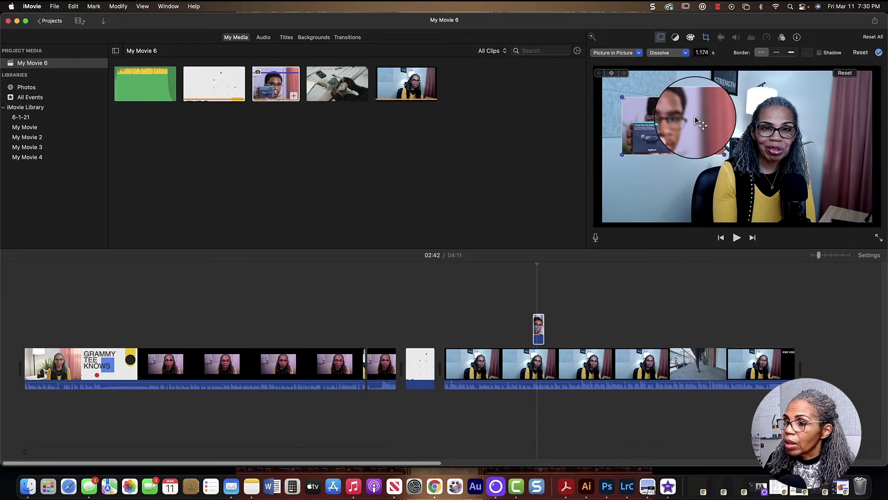
Place the 14.9-second b-roll clip of hands counting money above the footage as a Cutaway, just after 02:51
click(562, 320)
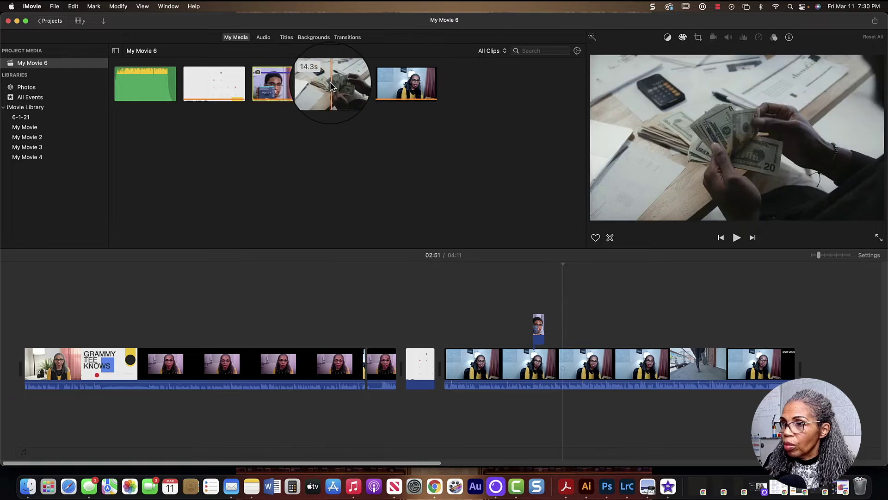
drag(318, 82, 568, 323)
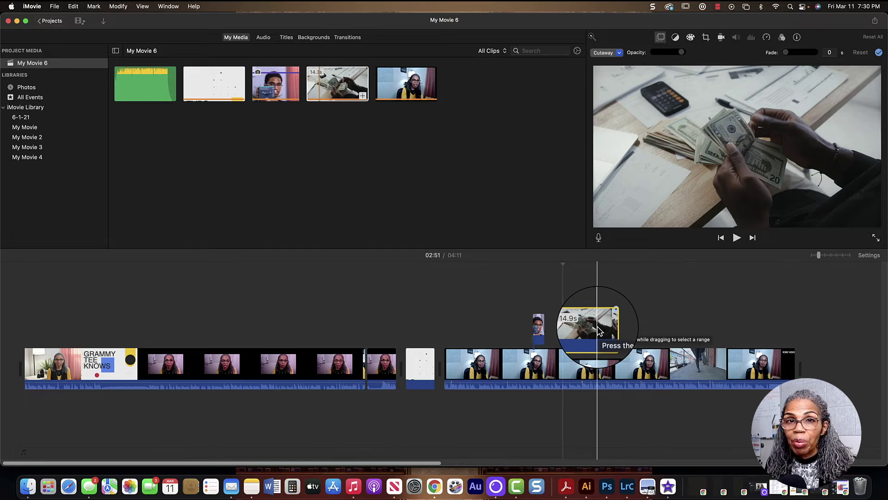
scroll(598, 326, left, 1)
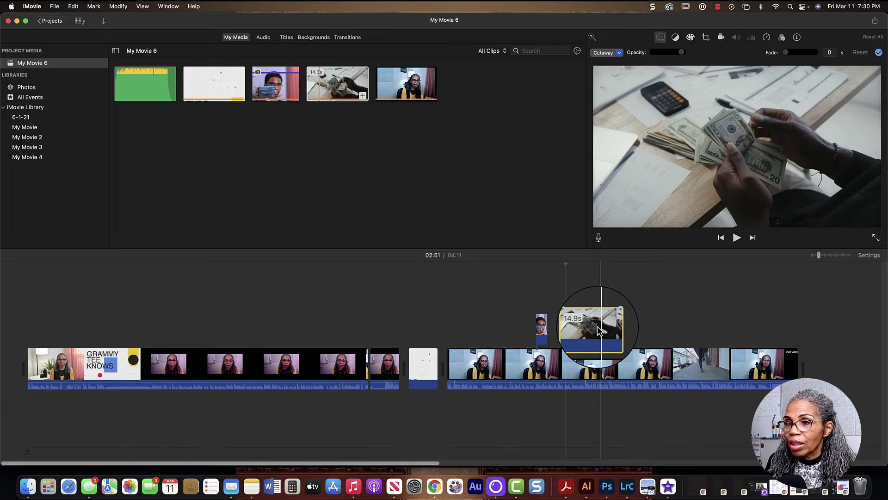
Add the 30-second bumper music below the first footage clip at about 01:19 and play its beginning
click(341, 315)
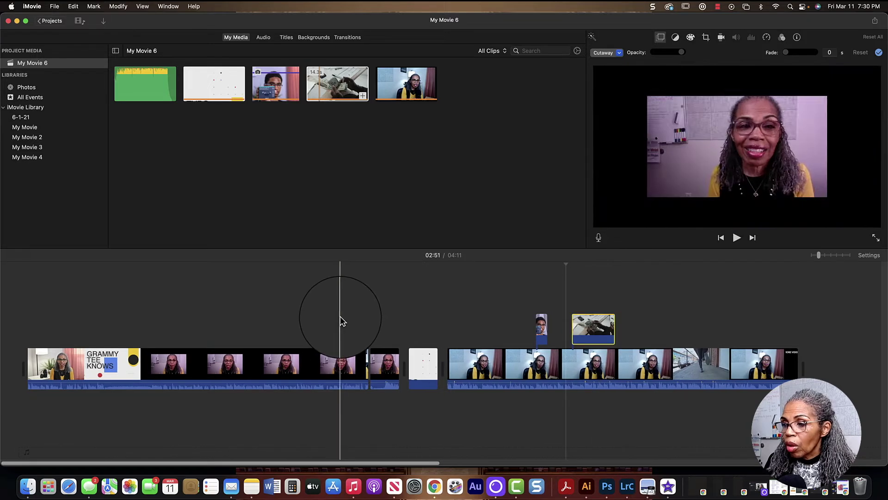
drag(145, 88, 309, 425)
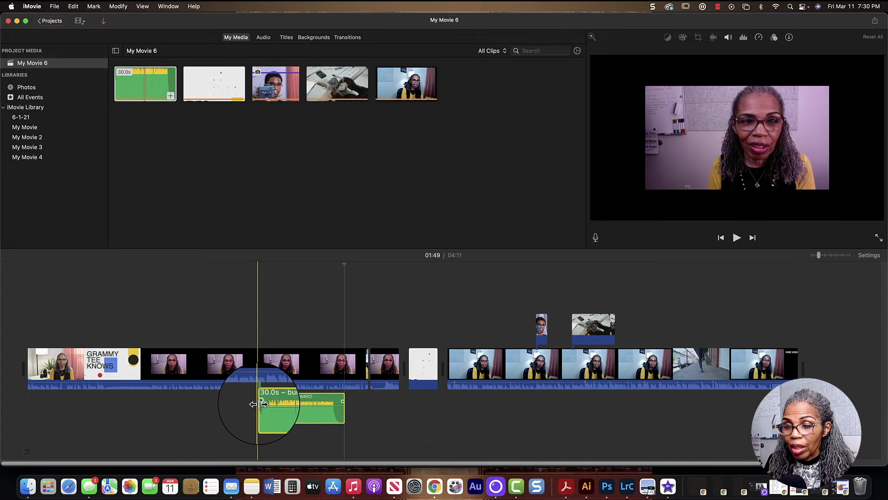
key(space)
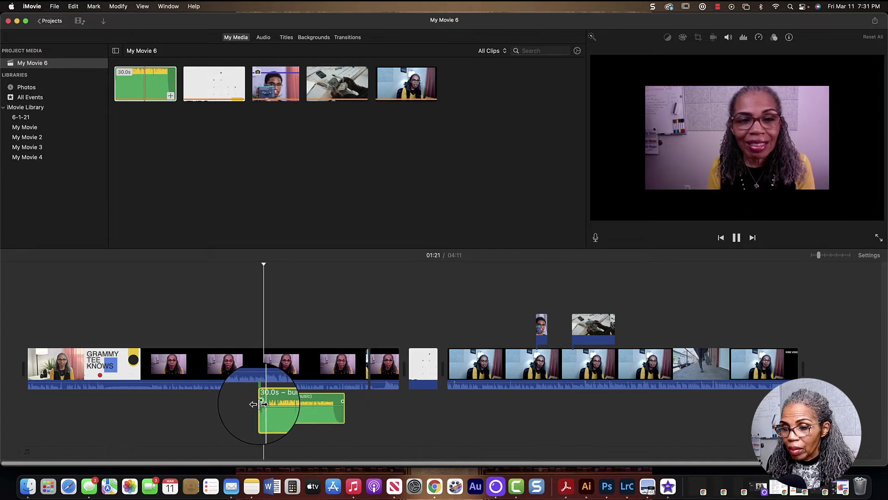
key(space)
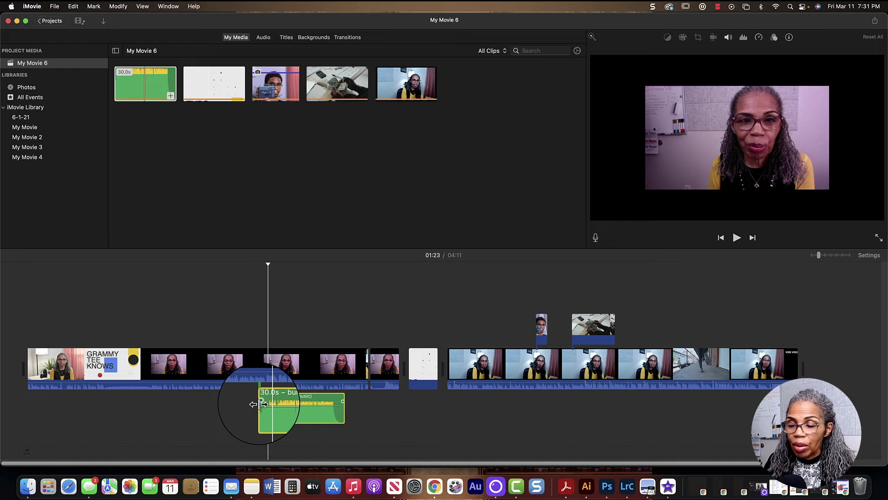
Lower the bumper music's volume to about 8% and play the section again to check the balance with the speech
click(305, 400)
drag(305, 399, 304, 402)
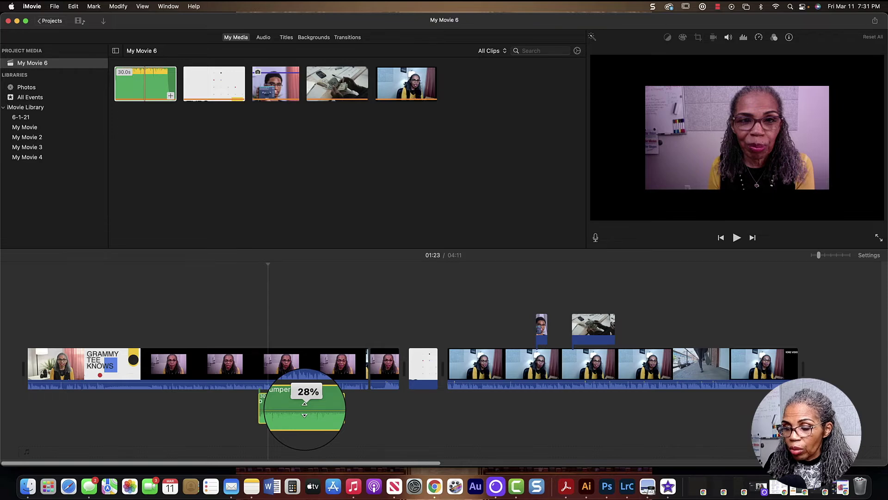
drag(305, 404, 305, 405)
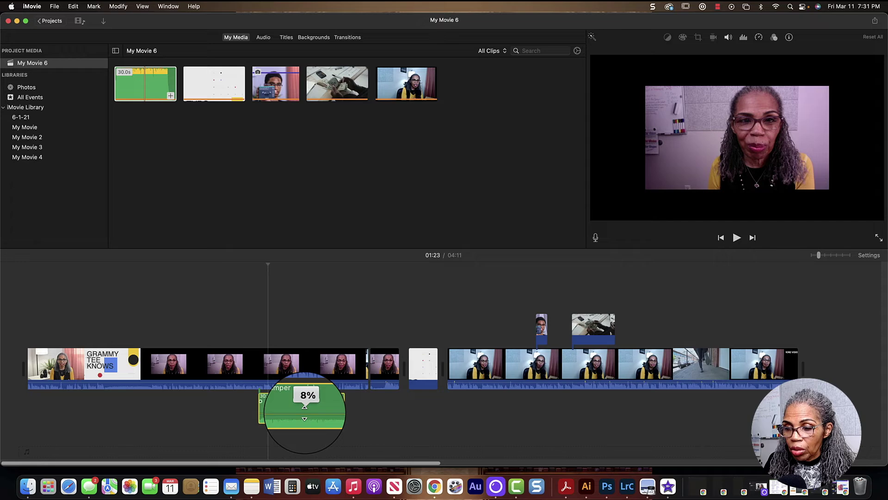
drag(304, 407, 304, 408)
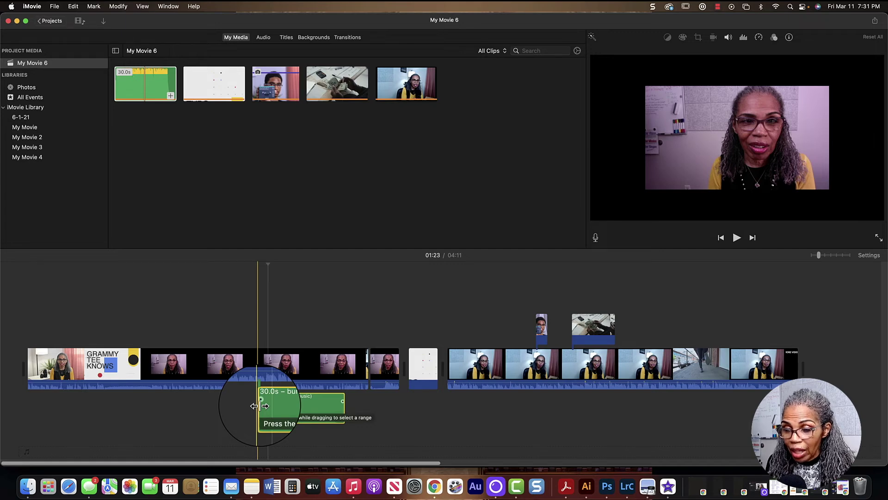
key(space)
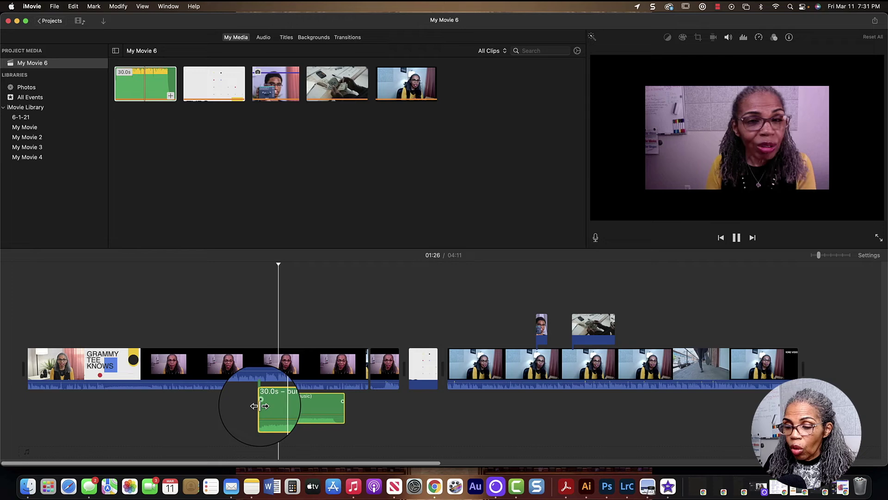
click(320, 367)
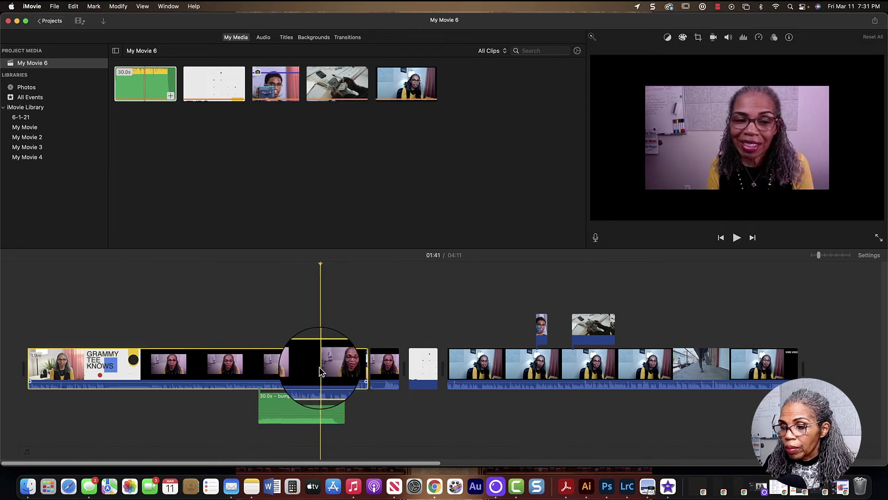
Add a Cross Dissolve transition between the short split footage segment and the bumper clip, and play through it
click(352, 38)
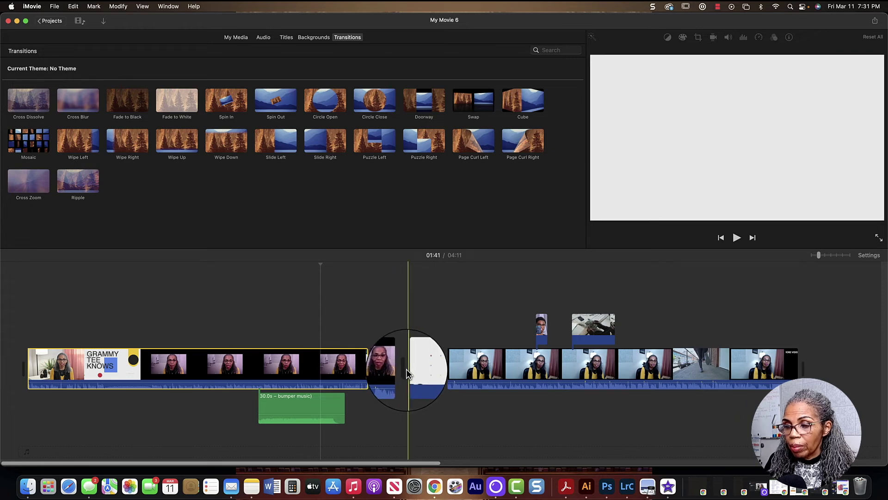
drag(28, 97, 367, 351)
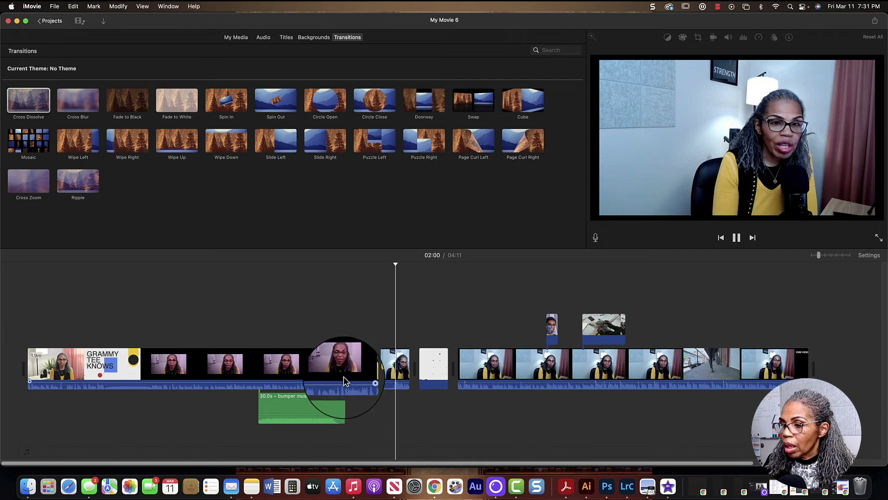
click(373, 368)
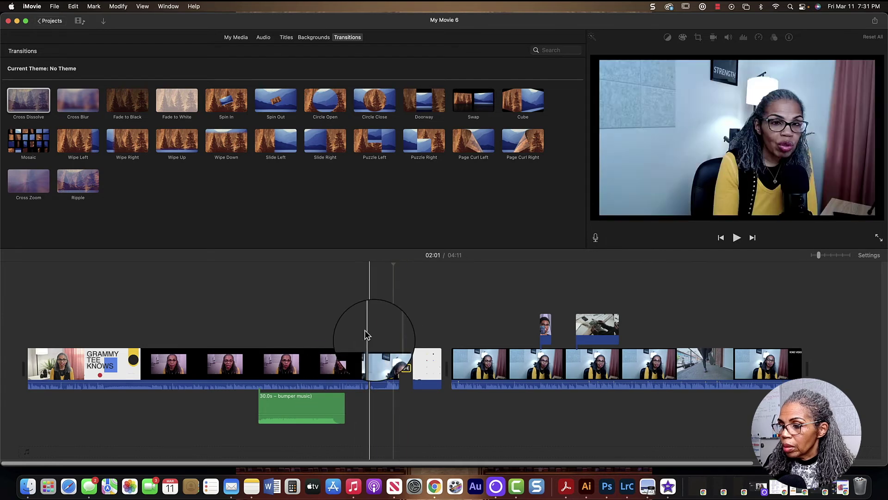
click(385, 343)
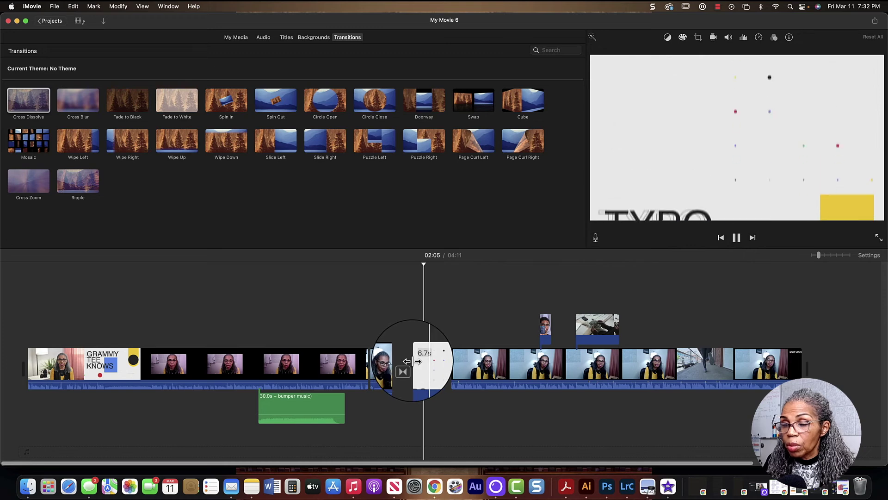
click(428, 365)
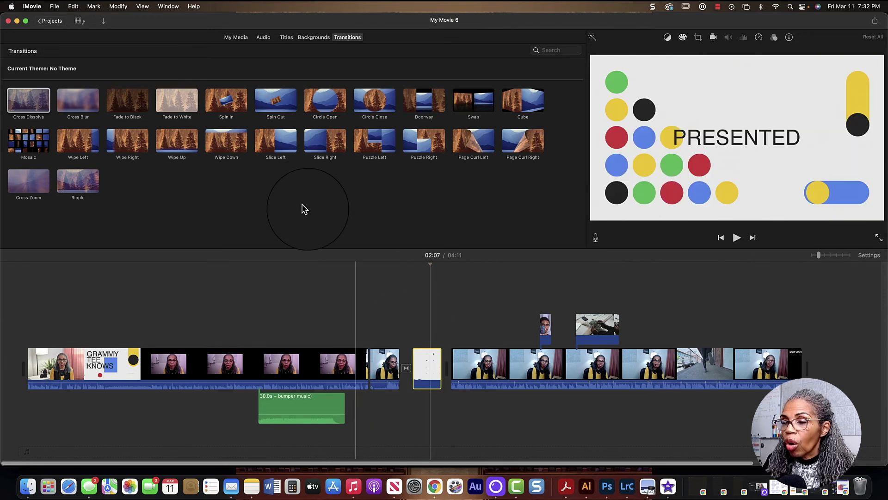
Add an Expand title above the black-framed footage at about 01:15 and set its text to "webcam"
click(288, 37)
drag(276, 94, 243, 340)
click(718, 133)
triple_click(718, 132)
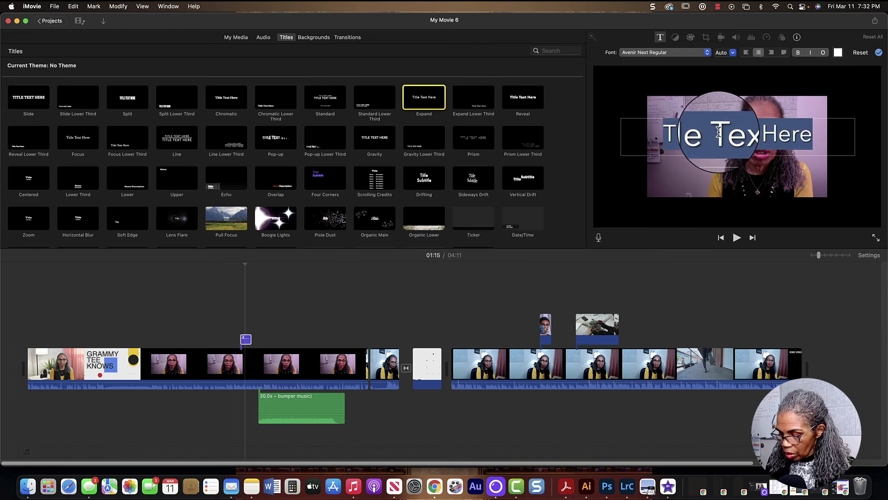
text(We)
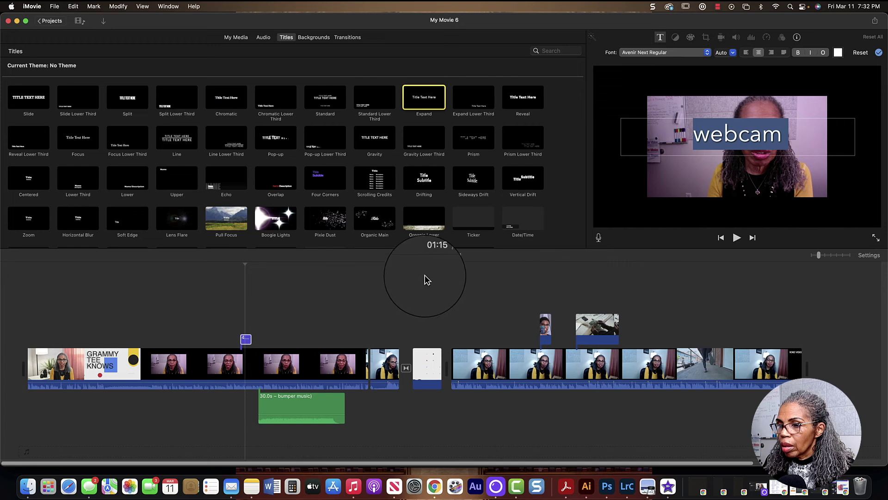
Play the footage from 01:08 through the new title to preview it
click(226, 311)
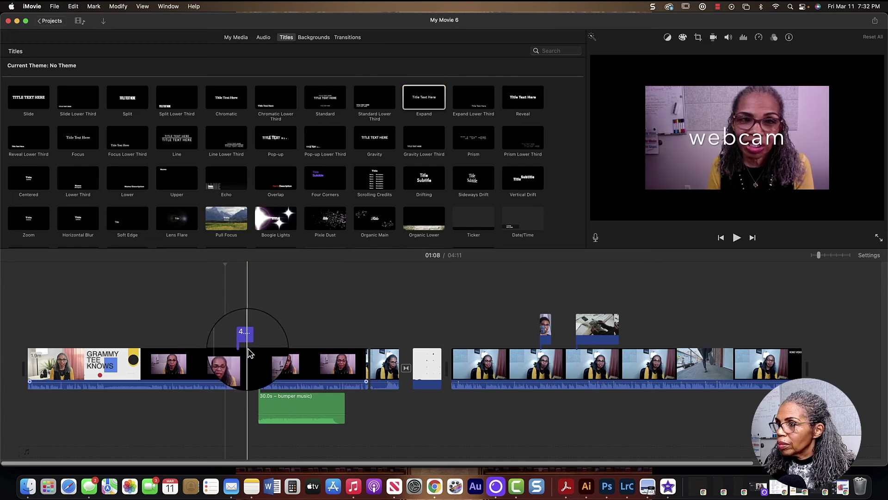
key(space)
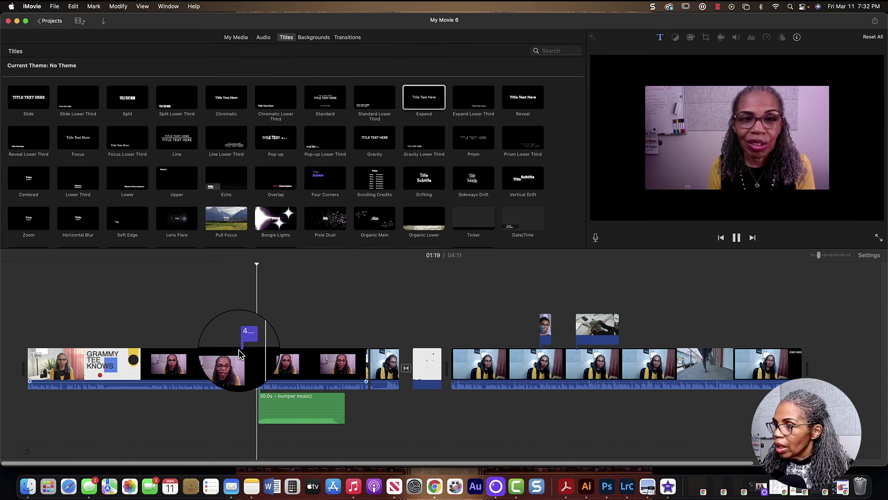
key(space)
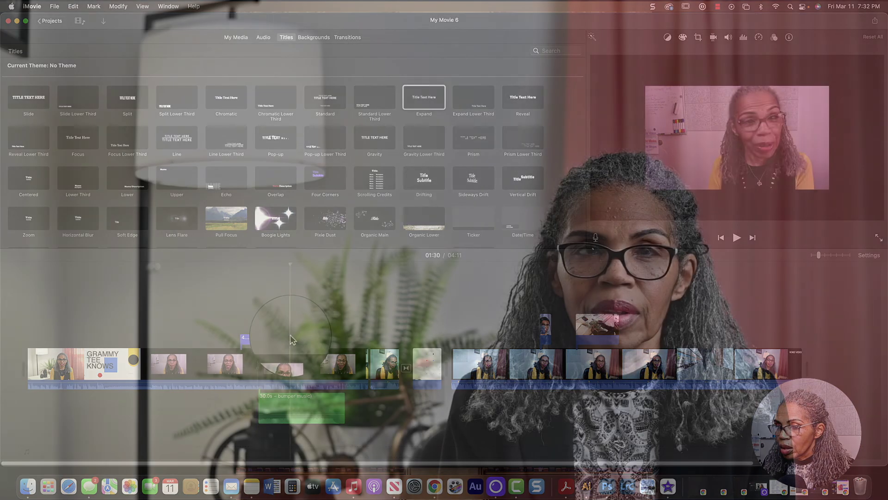